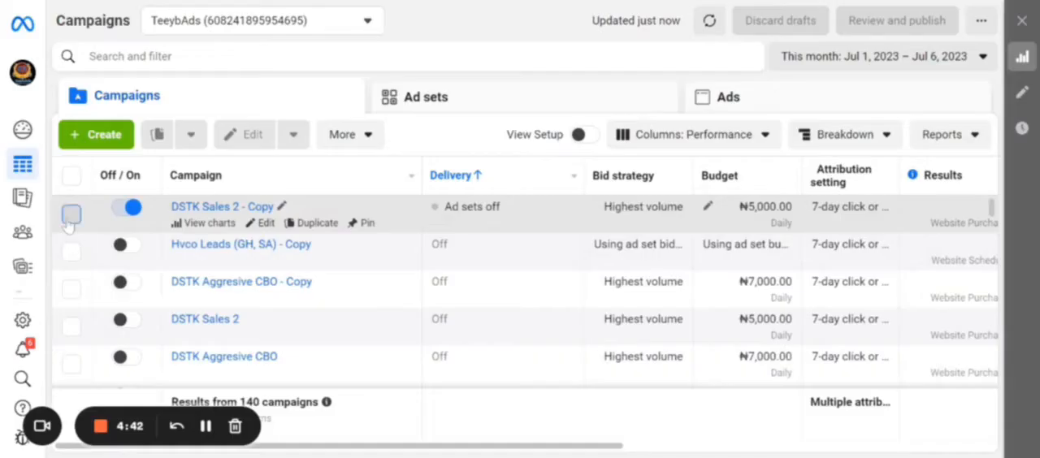
Select the DSTK Sales 2 - Copy campaign, review its ad sets and ads, and return to the campaign list with it selected
{"action": "left_click", "coordinate": [71, 215]}
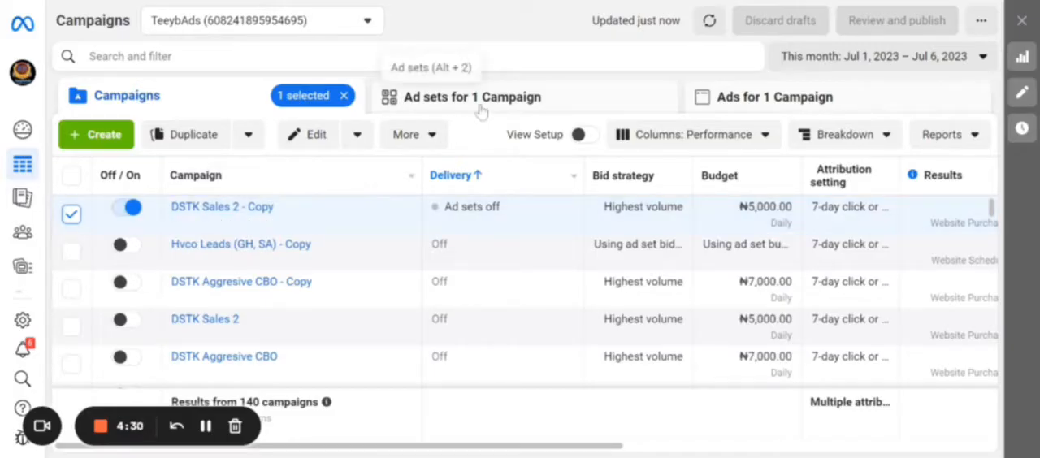
{"action": "left_click", "coordinate": [504, 91]}
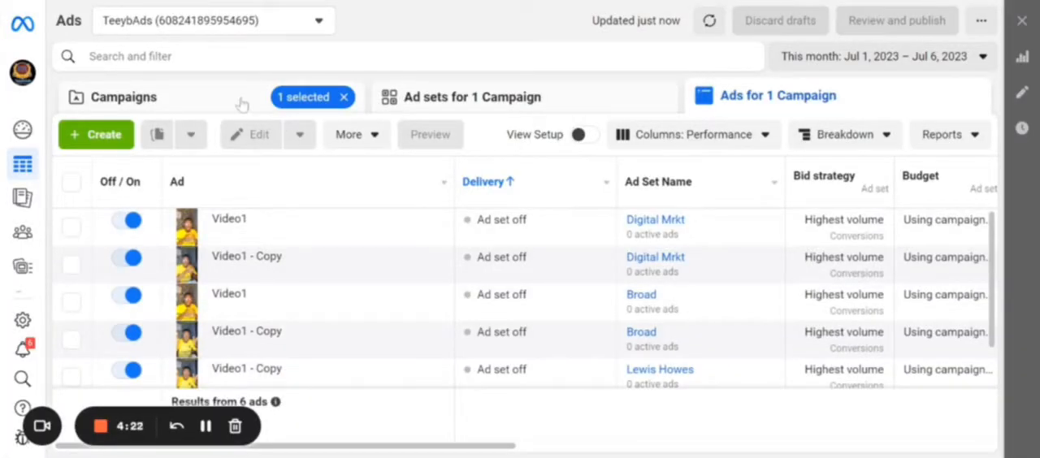
{"action": "left_click", "coordinate": [242, 104]}
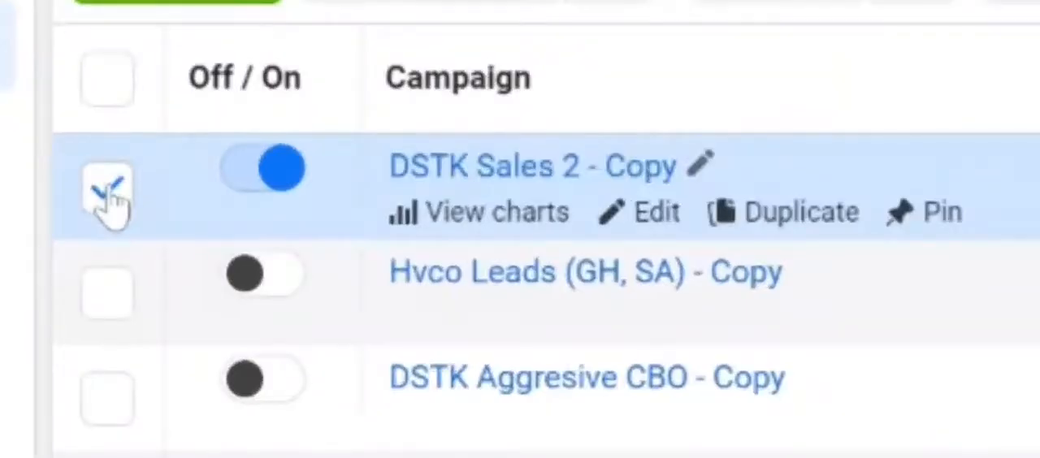
{"action": "left_click", "coordinate": [109, 200]}
{"action": "left_click", "coordinate": [109, 200]}
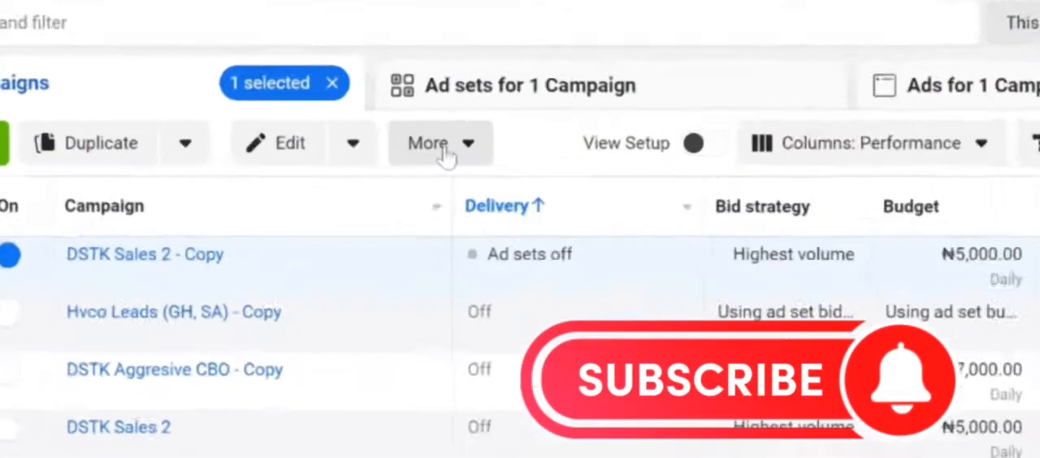
Export the selected campaign in .xlsx format
{"action": "left_click", "coordinate": [419, 139]}
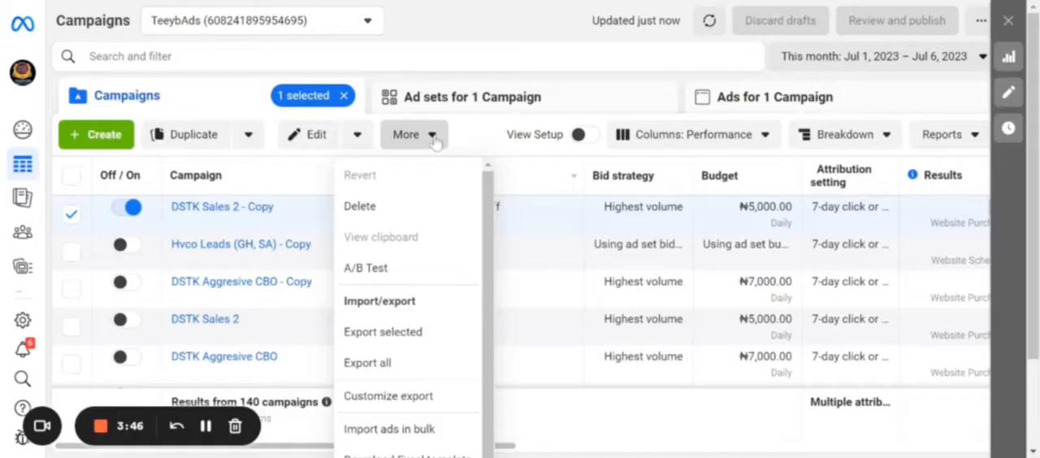
{"action": "left_click", "coordinate": [433, 138]}
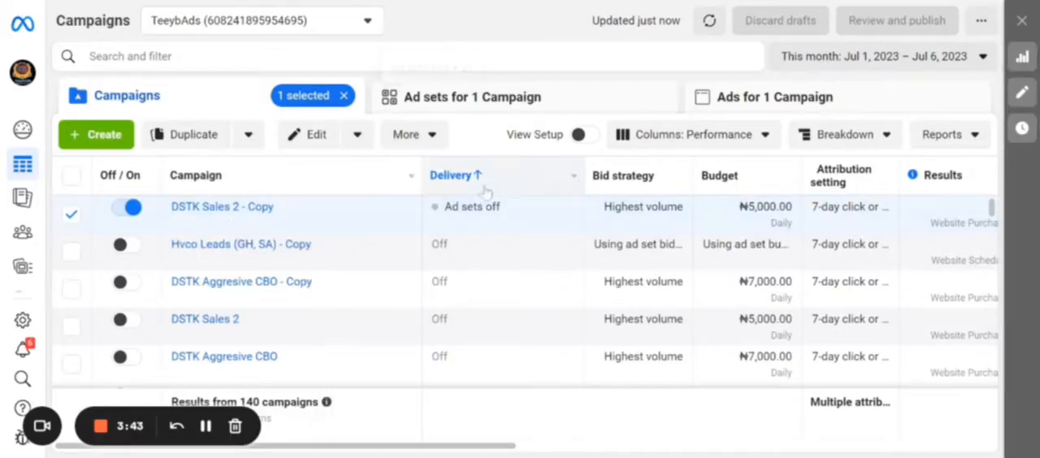
{"action": "left_click", "coordinate": [416, 136]}
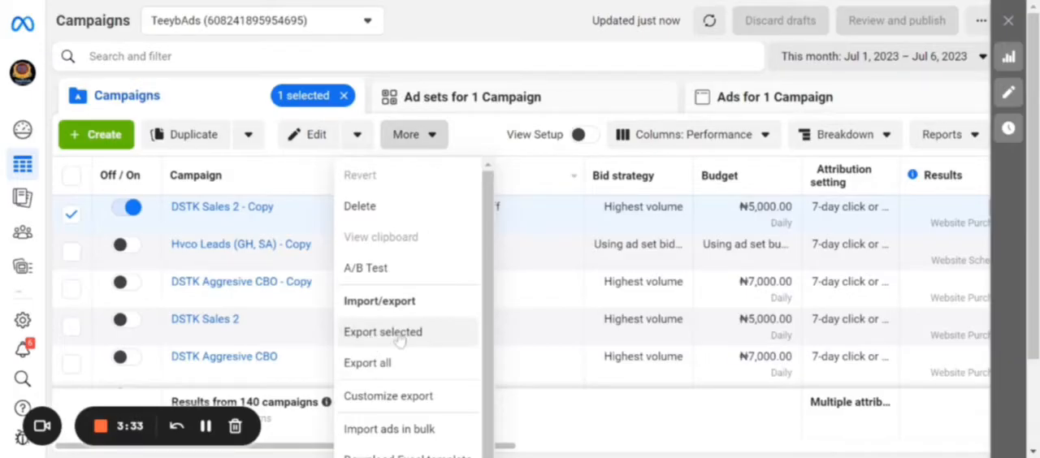
{"action": "left_click", "coordinate": [400, 340]}
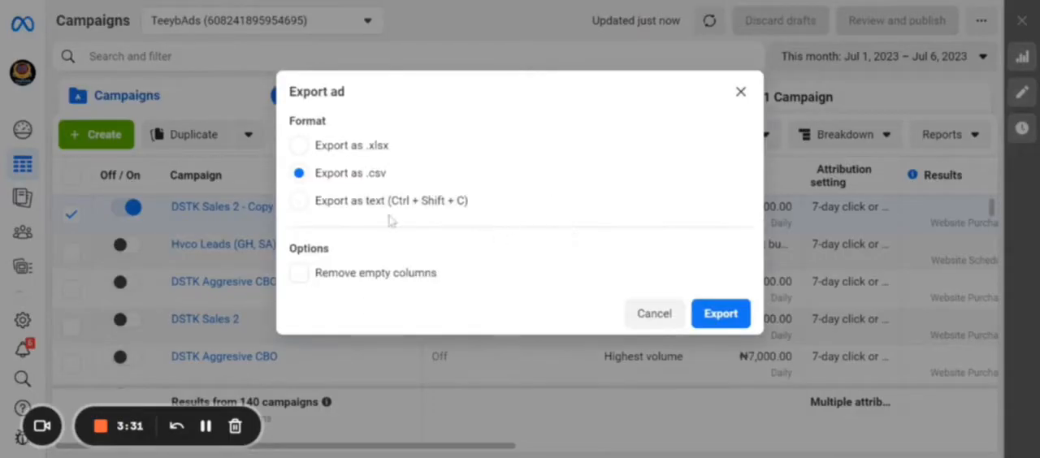
{"action": "left_click", "coordinate": [306, 150]}
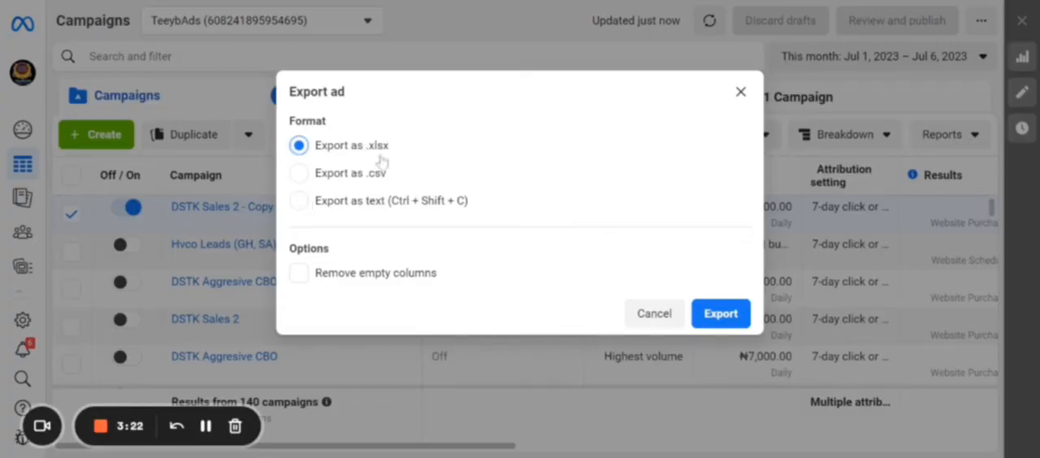
{"action": "left_click", "coordinate": [721, 316]}
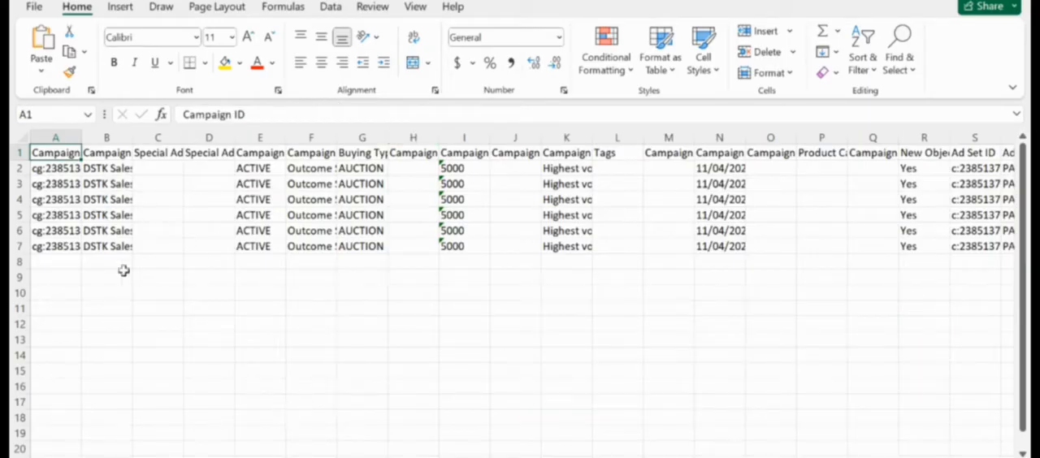
Switch to the exported workbook in Excel, widen the Campaign ID column and clear its values in rows 2 to 7
{"action": "left_click", "coordinate": [62, 172]}
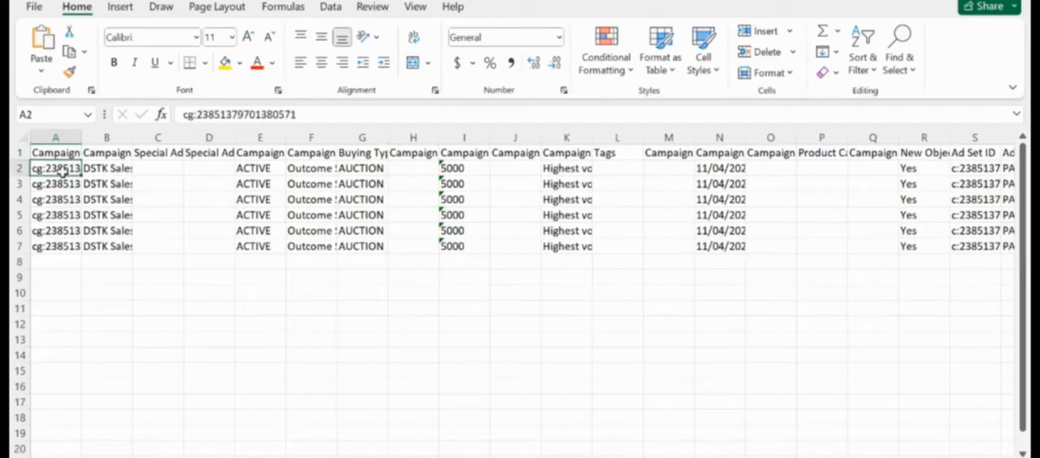
{"action": "left_click_drag", "start_coordinate": [79, 134], "coordinate": [99, 134]}
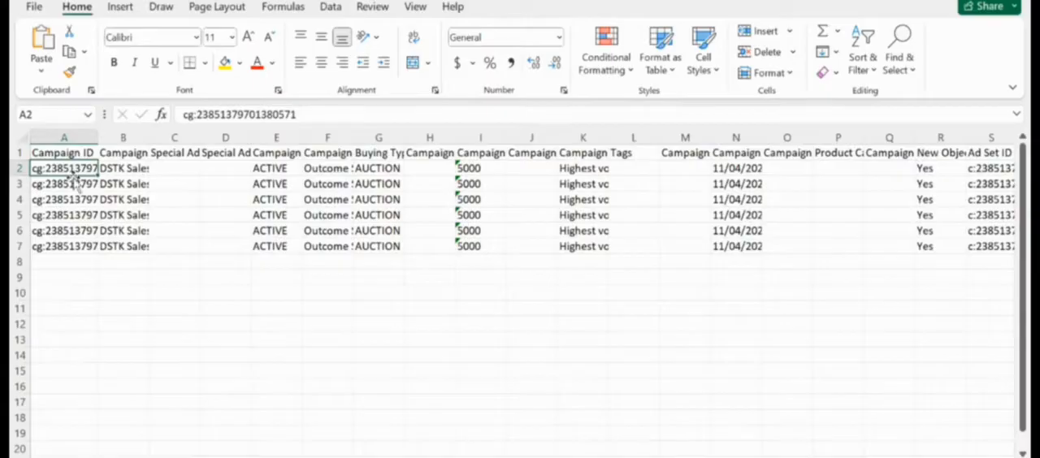
{"action": "left_click_drag", "start_coordinate": [73, 179], "coordinate": [69, 183]}
{"action": "key", "text": "BackSpace"}
{"action": "left_click", "coordinate": [84, 198]}
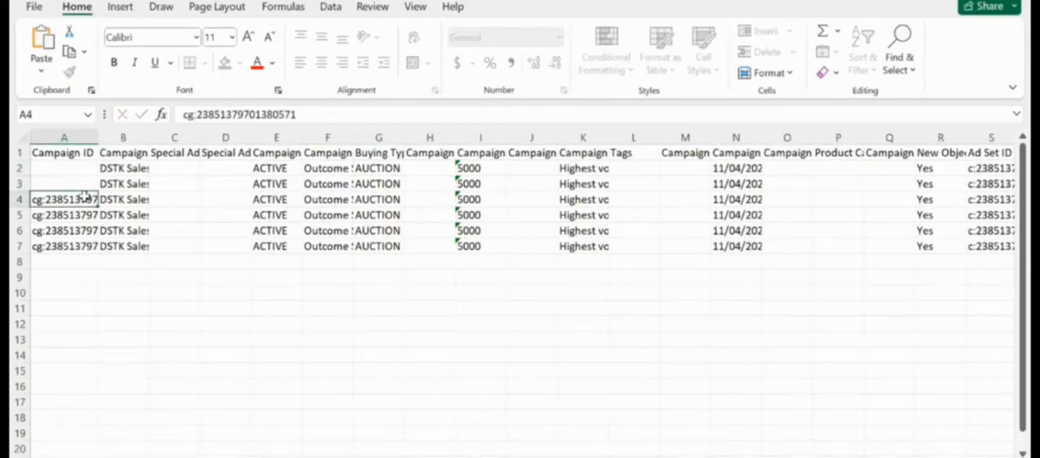
{"action": "key", "text": "BackSpace"}
{"action": "left_click", "coordinate": [91, 211]}
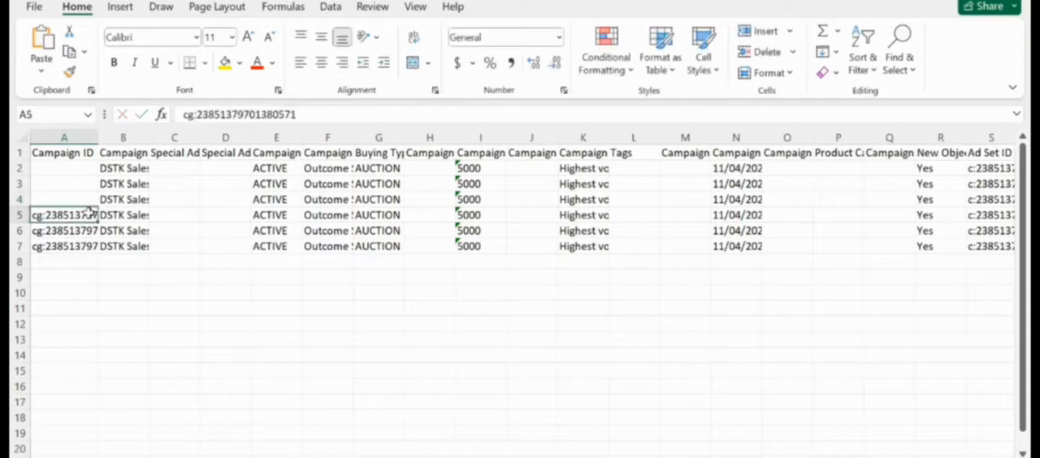
{"action": "key", "text": "BackSpace"}
{"action": "left_click", "coordinate": [75, 240]}
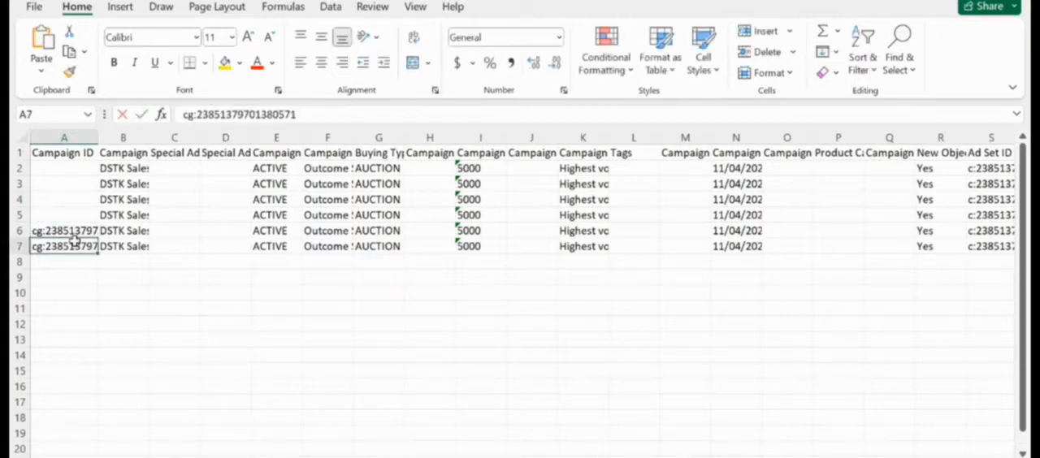
{"action": "key", "text": "BackSpace"}
{"action": "left_click", "coordinate": [71, 232]}
{"action": "key", "text": "BackSpace"}
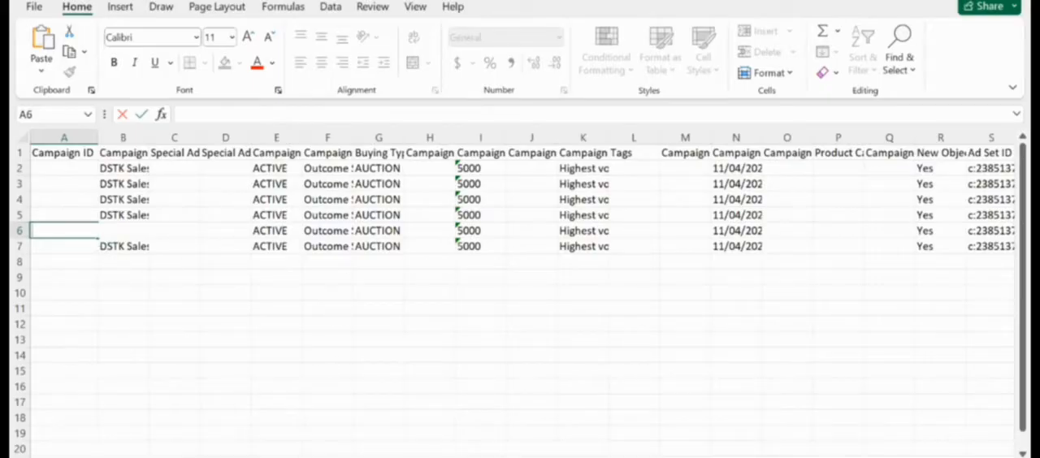
Clear the Ad Set ID values in cells S2, S3 and S4
{"action": "scroll", "coordinate": [521, 293], "scroll_direction": "right", "scroll_amount": 4}
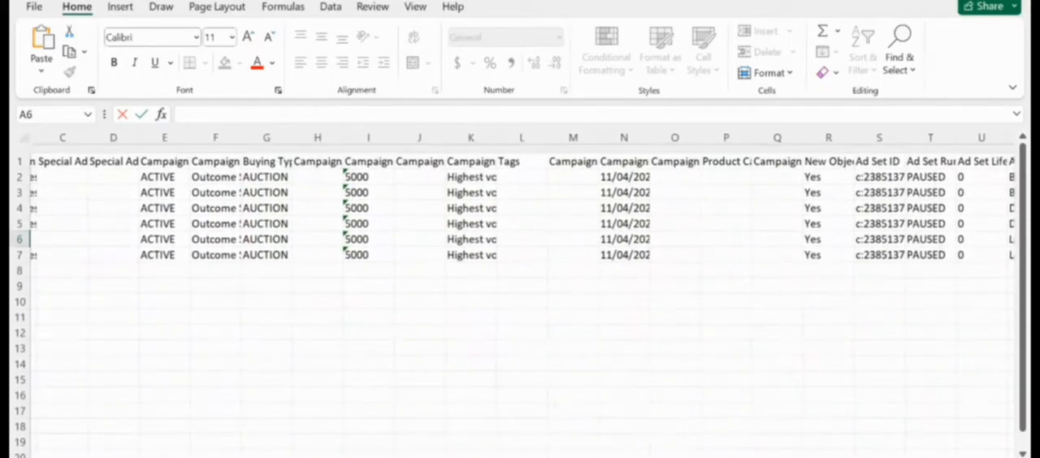
{"action": "scroll", "coordinate": [516, 294], "scroll_direction": "right", "scroll_amount": 4}
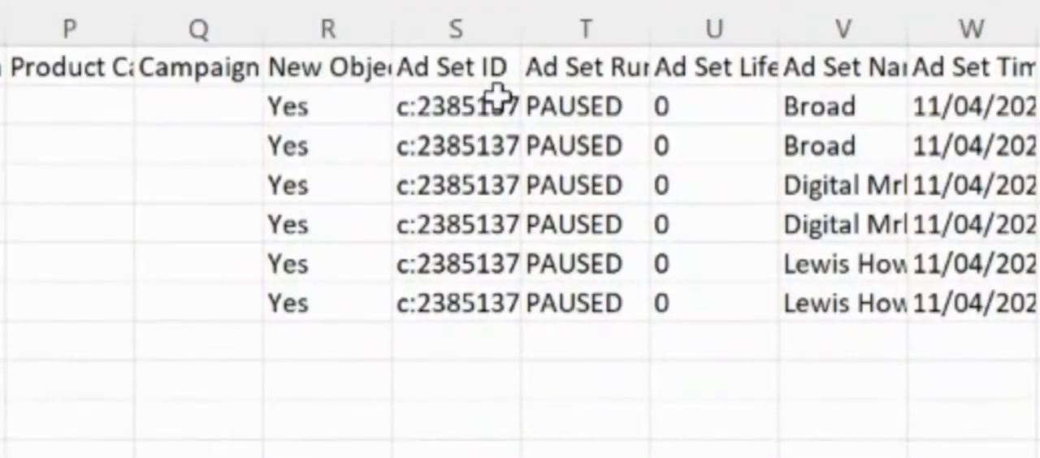
{"action": "left_click", "coordinate": [494, 103]}
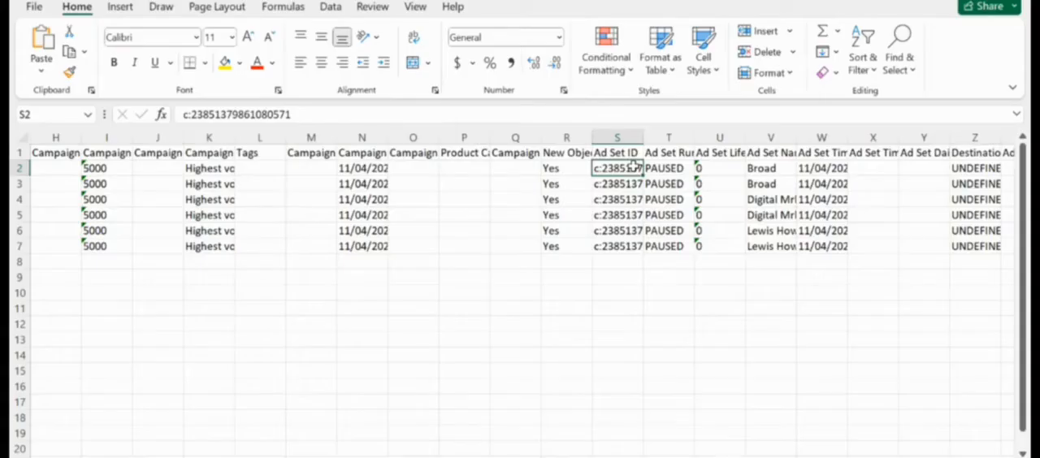
{"action": "key", "text": "BackSpace"}
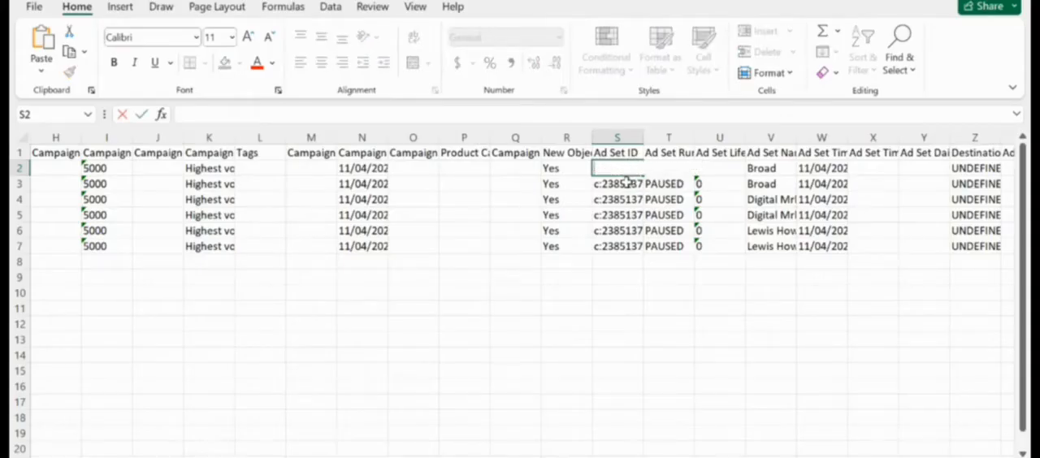
{"action": "key", "text": "Return"}
{"action": "key", "text": "BackSpace"}
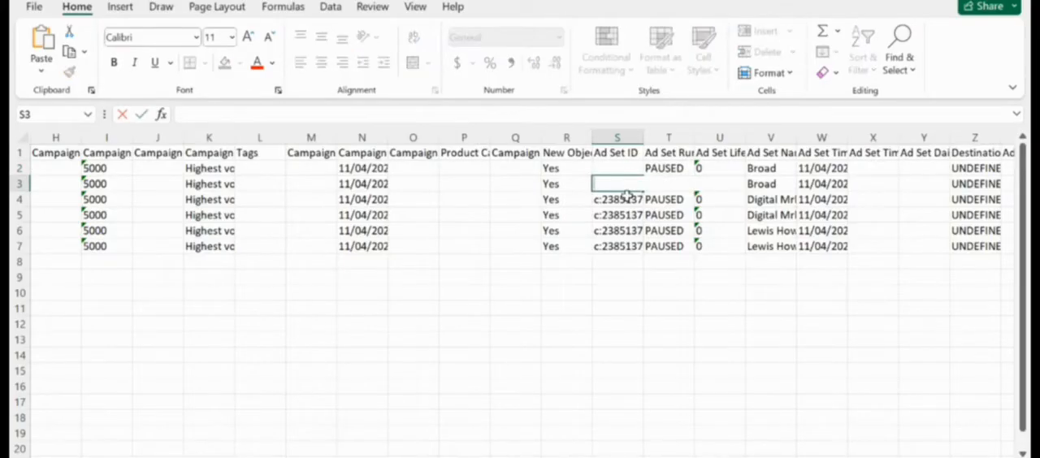
{"action": "key", "text": "Return"}
{"action": "key", "text": "BackSpace"}
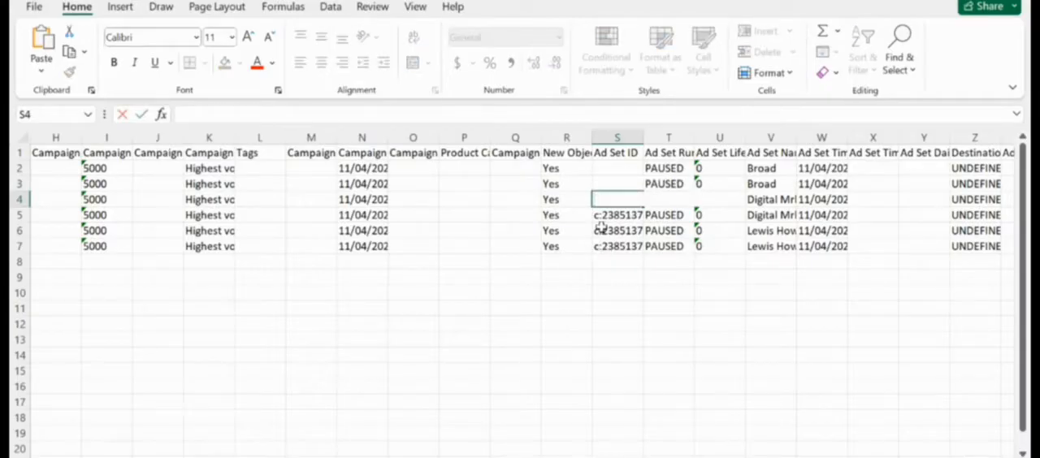
Undo the last deletion in the Ad Set ID column and clear cell S4 again
{"action": "key", "text": "ctrl+z"}
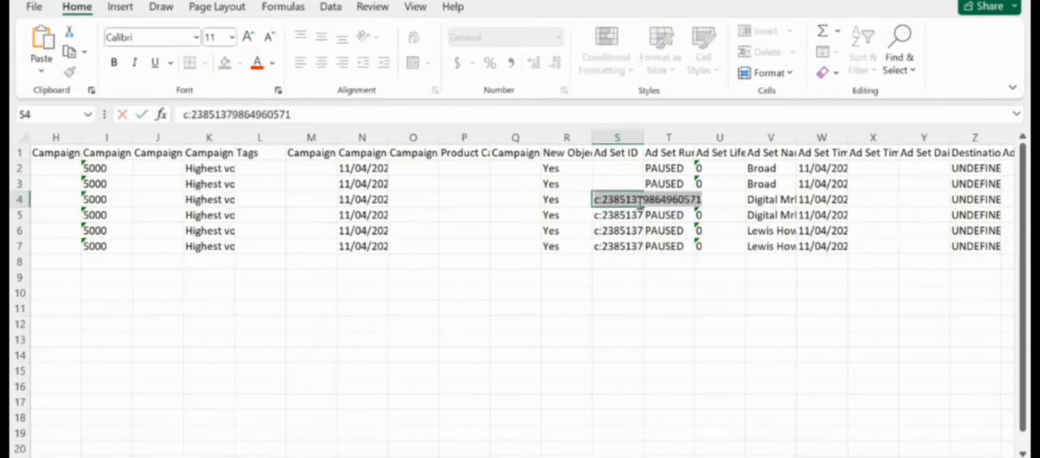
{"action": "left_click", "coordinate": [640, 202]}
{"action": "key", "text": "BackSpace"}
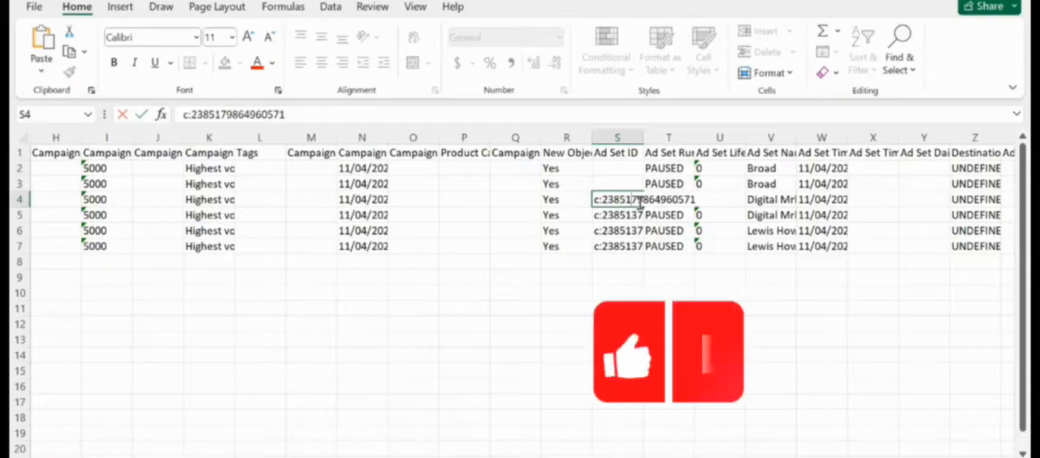
{"action": "key", "text": "BackSpace"}
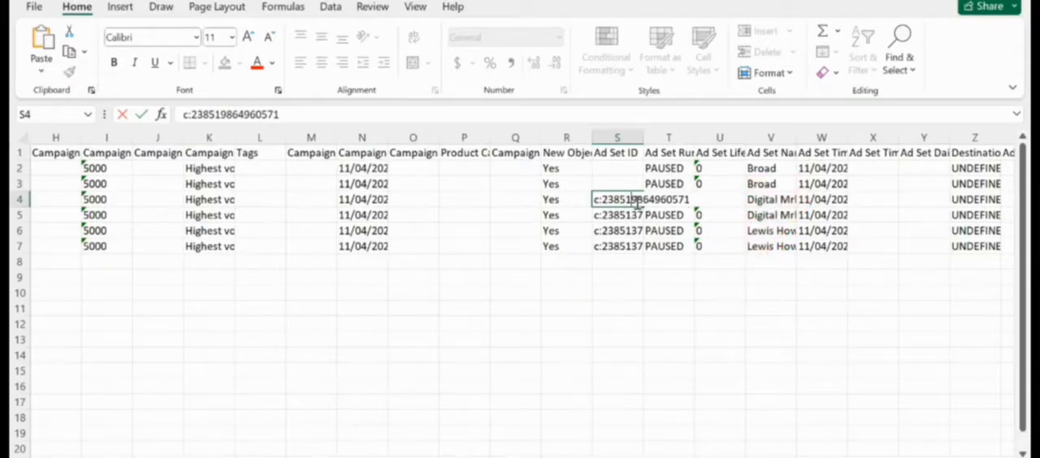
{"action": "left_click_drag", "start_coordinate": [690, 201], "coordinate": [594, 202]}
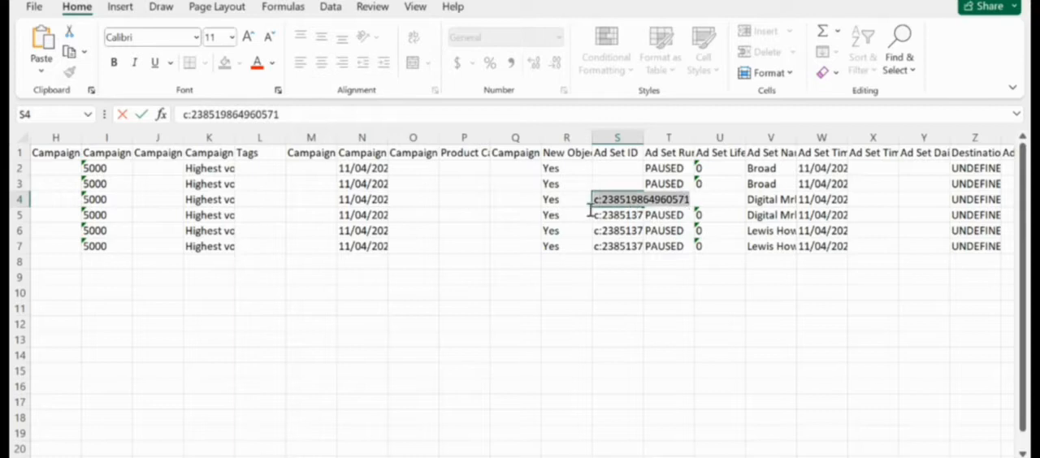
{"action": "key", "text": "BackSpace"}
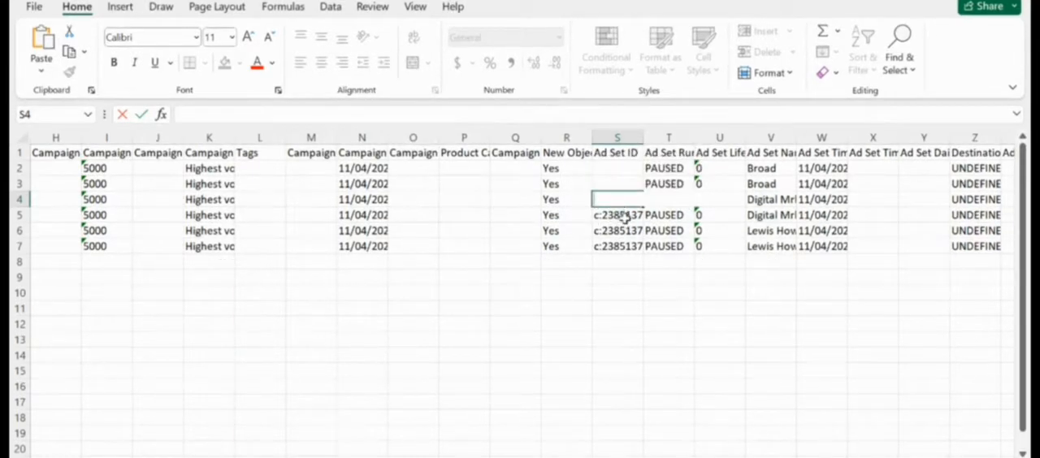
Clear the remaining Ad Set ID values in cells S5 to S7 and save the workbook
{"action": "left_click", "coordinate": [622, 216]}
{"action": "key", "text": "BackSpace"}
{"action": "left_click", "coordinate": [630, 232]}
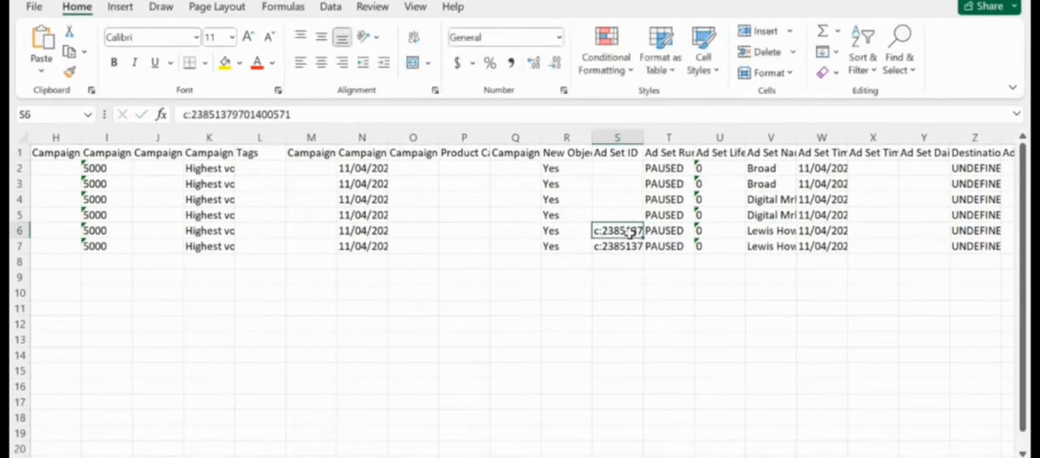
{"action": "key", "text": "BackSpace"}
{"action": "left_click", "coordinate": [646, 246]}
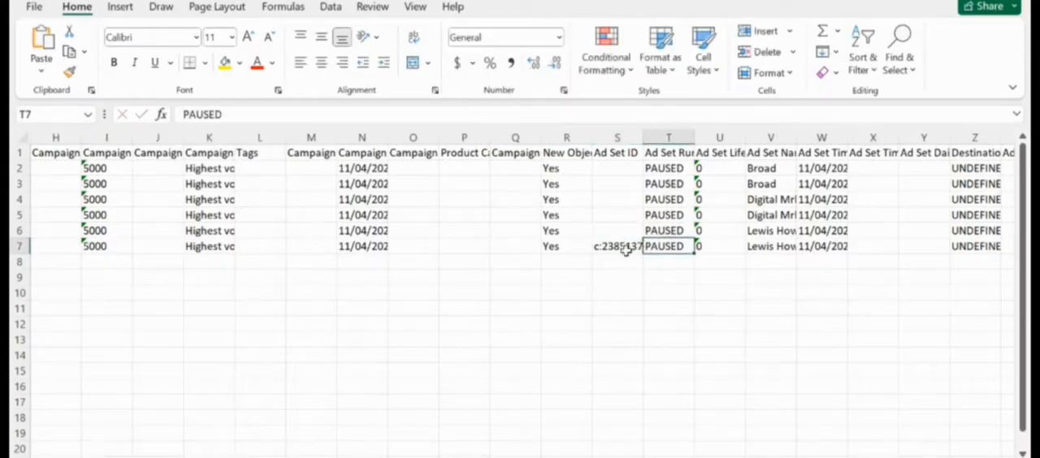
{"action": "left_click", "coordinate": [616, 252]}
{"action": "key", "text": "BackSpace"}
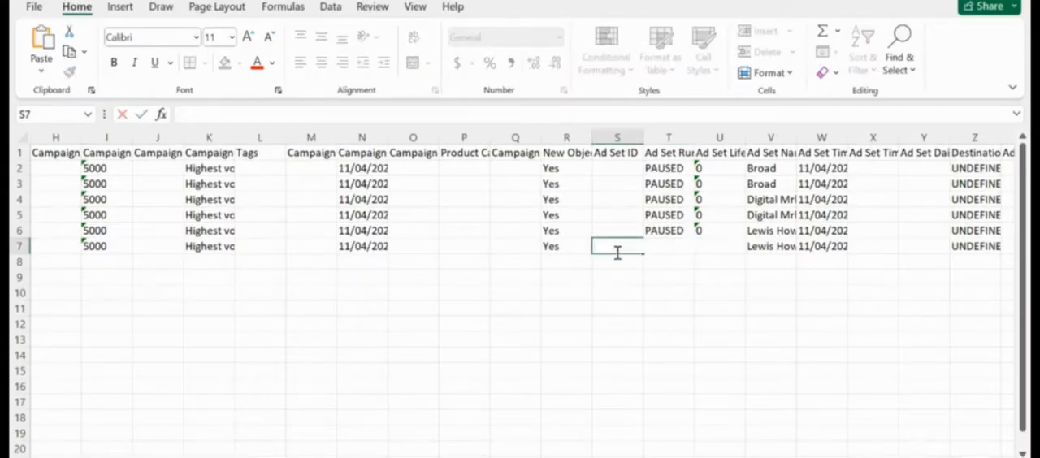
{"action": "key", "text": "ctrl+s"}
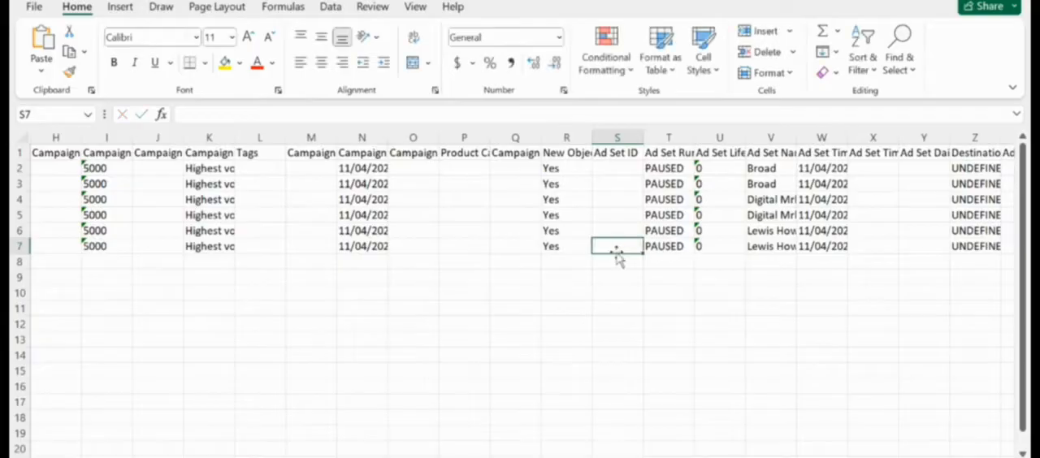
Clear the Ad ID values in cells EU2, EU3 and EU5 of the exported campaign sheet
{"action": "scroll", "coordinate": [618, 259], "scroll_direction": "right", "scroll_amount": 10}
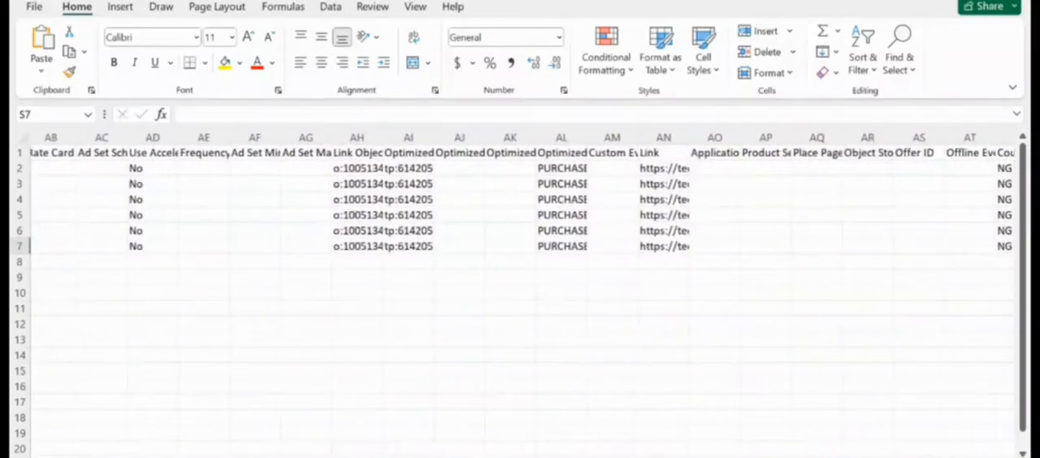
{"action": "scroll", "coordinate": [520, 203], "scroll_direction": "right", "scroll_amount": 5}
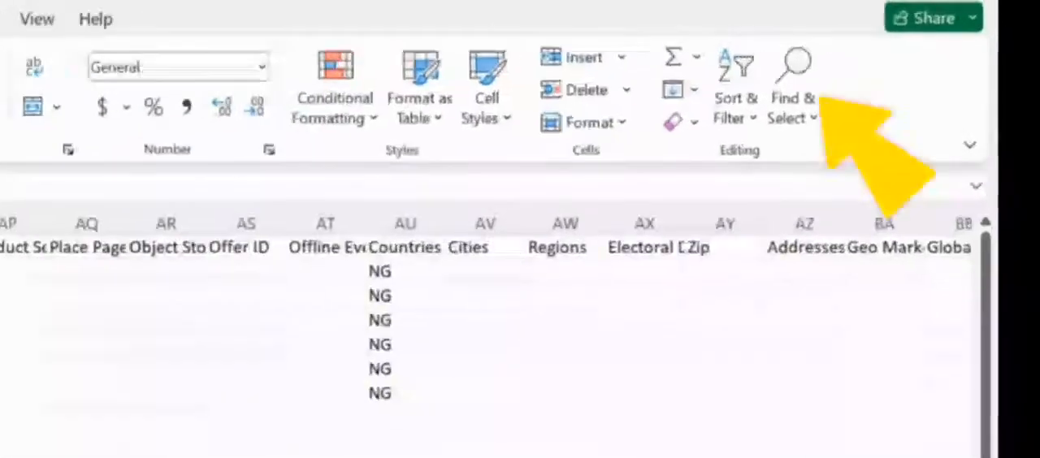
{"action": "left_click", "coordinate": [792, 106]}
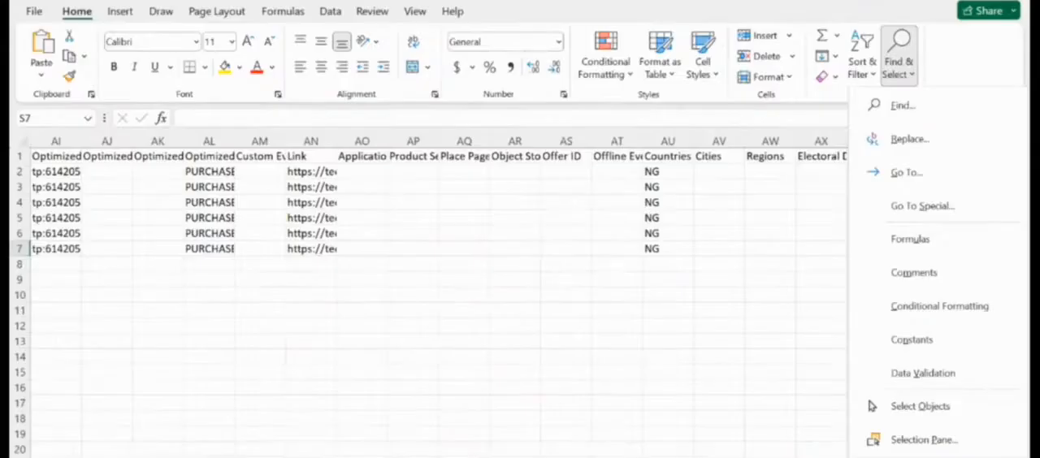
{"action": "left_click", "coordinate": [811, 220]}
{"action": "scroll", "coordinate": [520, 285], "scroll_direction": "right", "scroll_amount": 3}
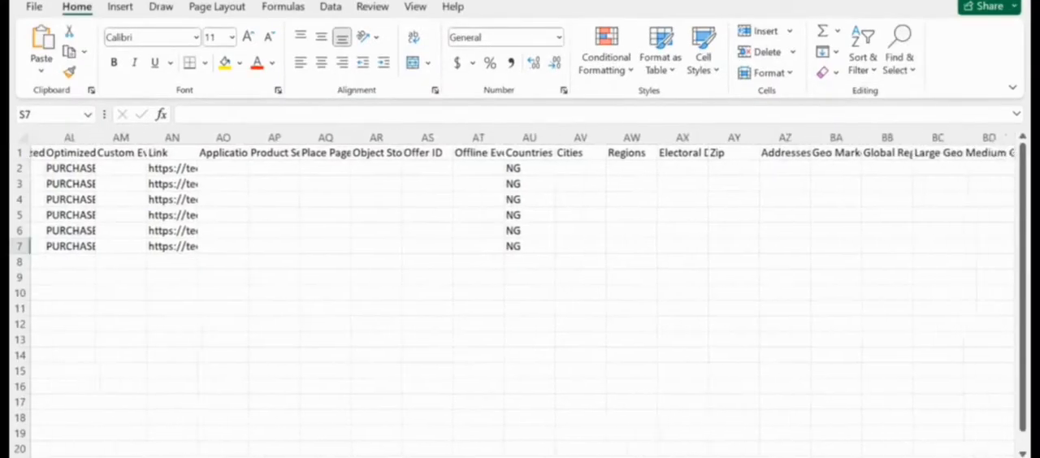
{"action": "scroll", "coordinate": [521, 285], "scroll_direction": "left", "scroll_amount": 3}
{"action": "scroll", "coordinate": [520, 285], "scroll_direction": "right", "scroll_amount": 1}
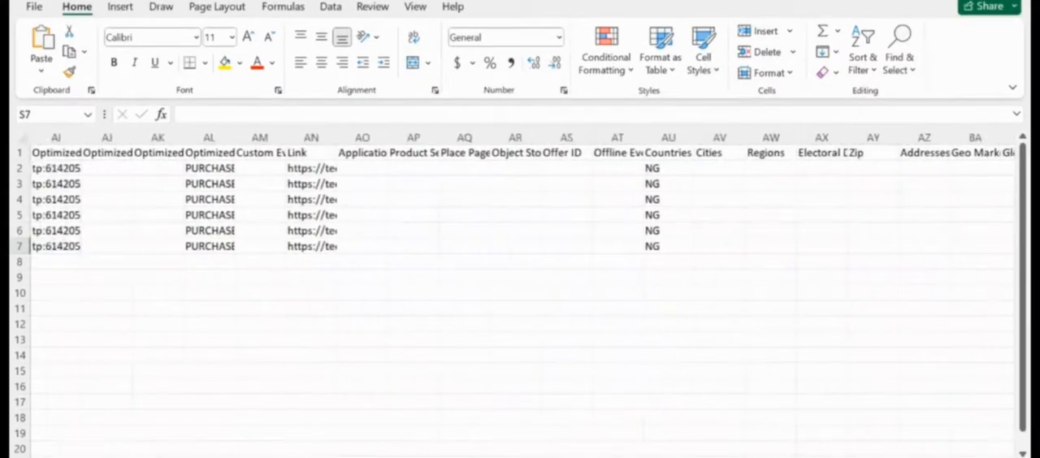
{"action": "scroll", "coordinate": [520, 285], "scroll_direction": "left", "scroll_amount": 2}
{"action": "scroll", "coordinate": [520, 203], "scroll_direction": "right", "scroll_amount": 5}
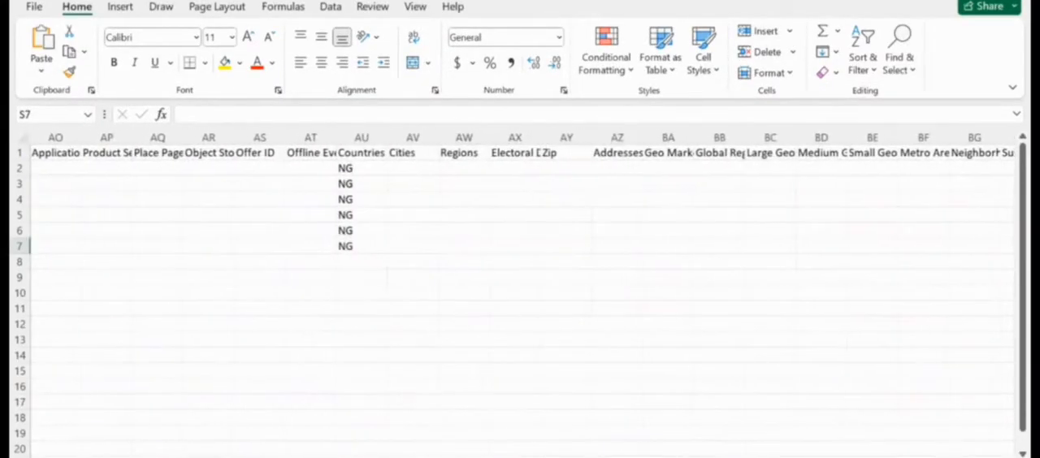
{"action": "scroll", "coordinate": [520, 284], "scroll_direction": "right", "scroll_amount": 4}
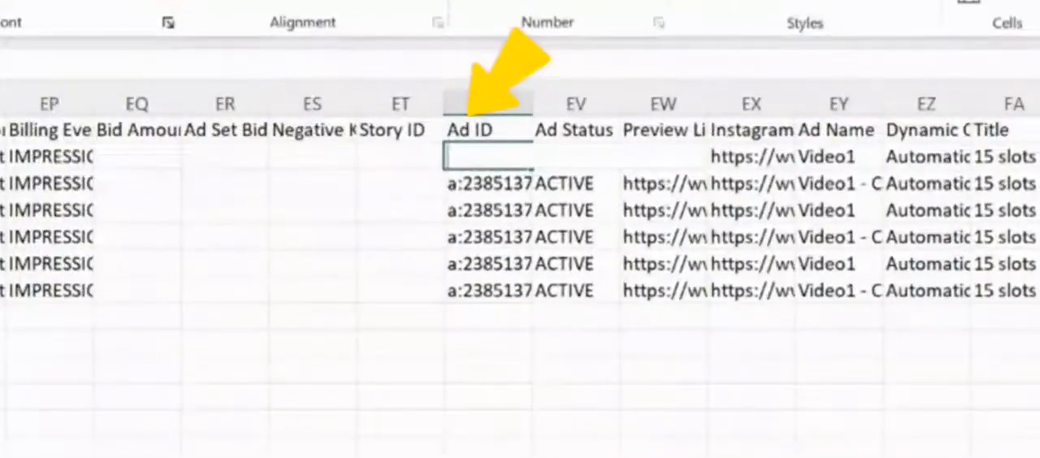
{"action": "left_click", "coordinate": [488, 183]}
{"action": "key", "text": "BackSpace"}
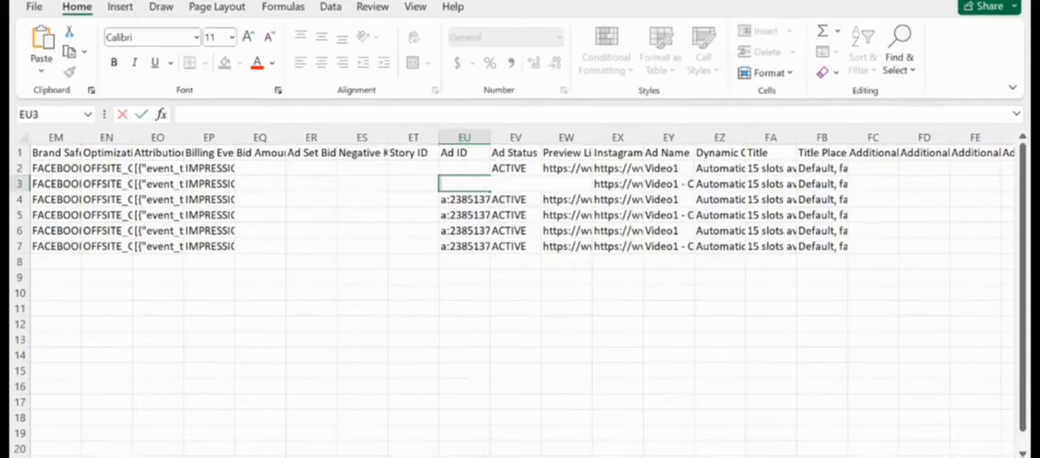
{"action": "left_click", "coordinate": [488, 237]}
{"action": "key", "text": "BackSpace"}
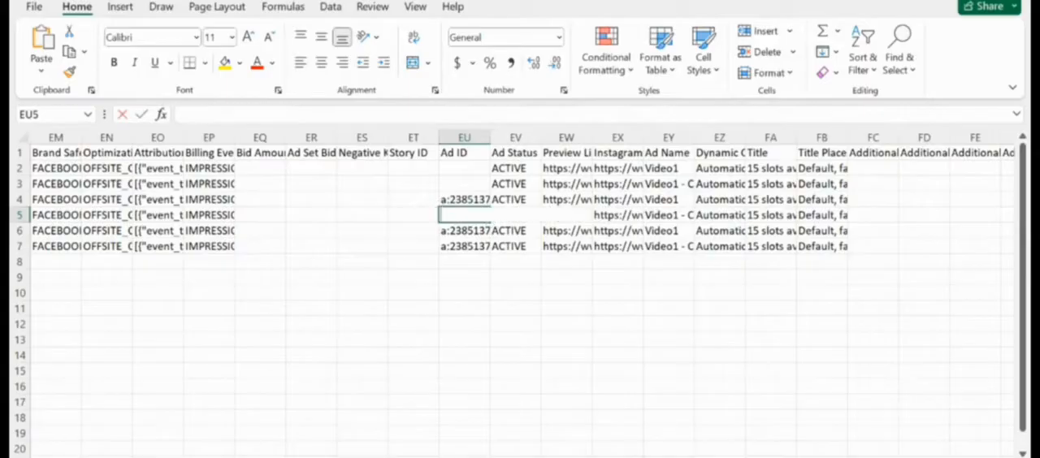
Clear the remaining Ad ID values in cells EU4, EU6 and EU7 and save the workbook
{"action": "left_click", "coordinate": [465, 200]}
{"action": "key", "text": "BackSpace"}
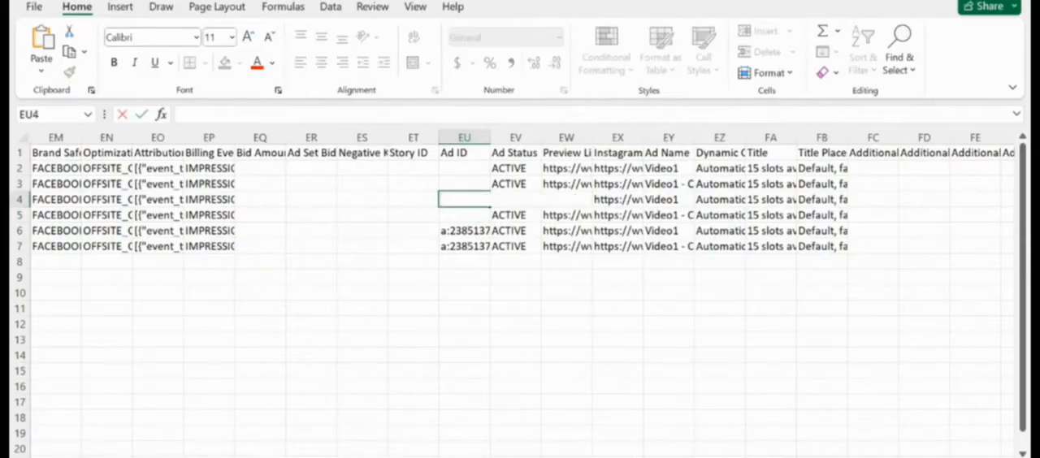
{"action": "left_click", "coordinate": [465, 216]}
{"action": "left_click", "coordinate": [465, 231]}
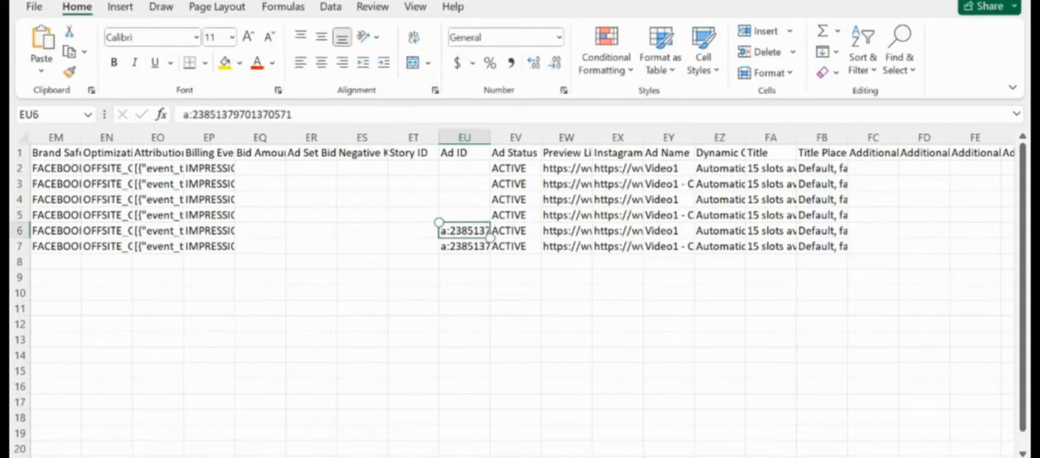
{"action": "key", "text": "BackSpace"}
{"action": "left_click", "coordinate": [465, 246]}
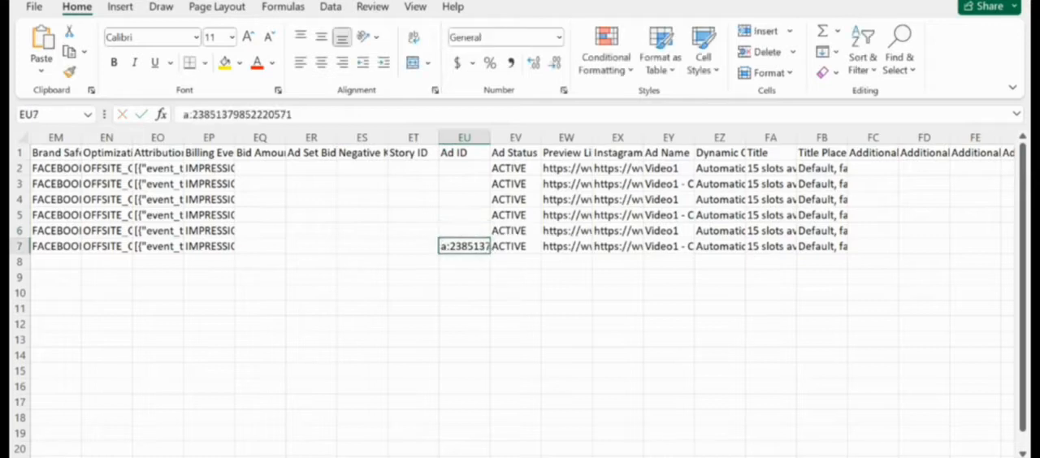
{"action": "key", "text": "BackSpace"}
{"action": "key", "text": "ctrl+s"}
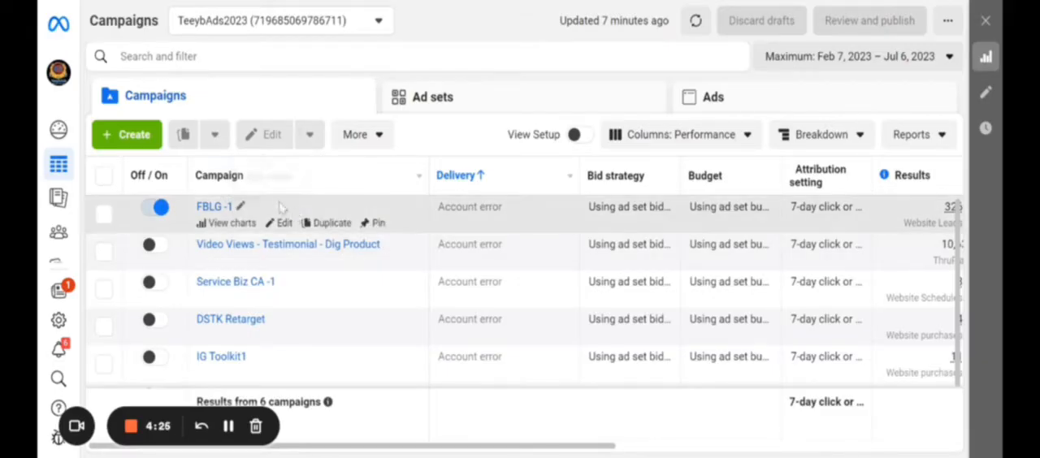
Switch to Meta Ads Manager and import the edited Excel file as a new draft campaign
{"action": "left_click", "coordinate": [355, 135]}
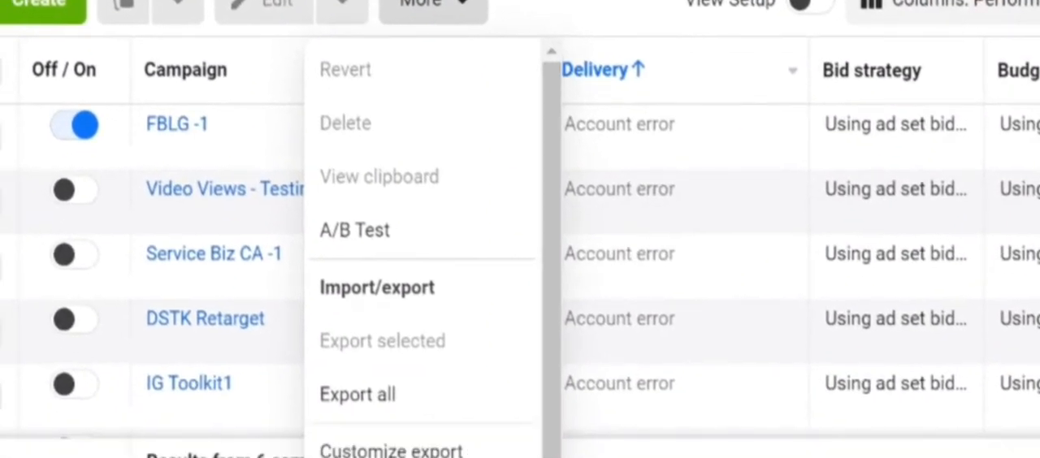
{"action": "left_click", "coordinate": [381, 448]}
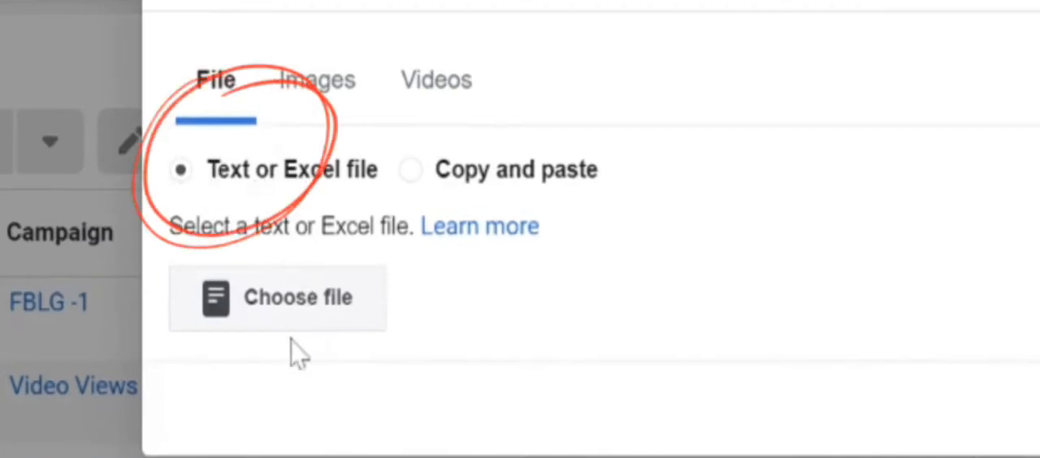
{"action": "left_click", "coordinate": [283, 311]}
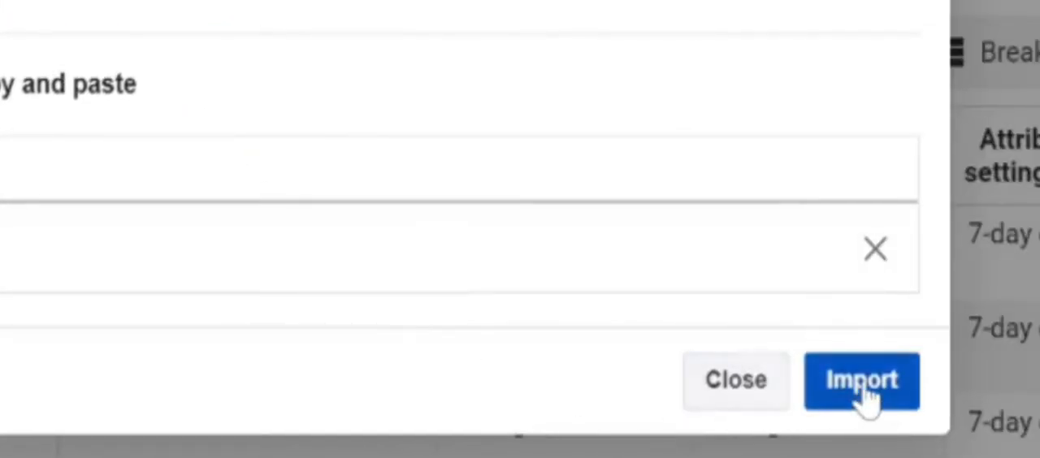
{"action": "left_click", "coordinate": [863, 382]}
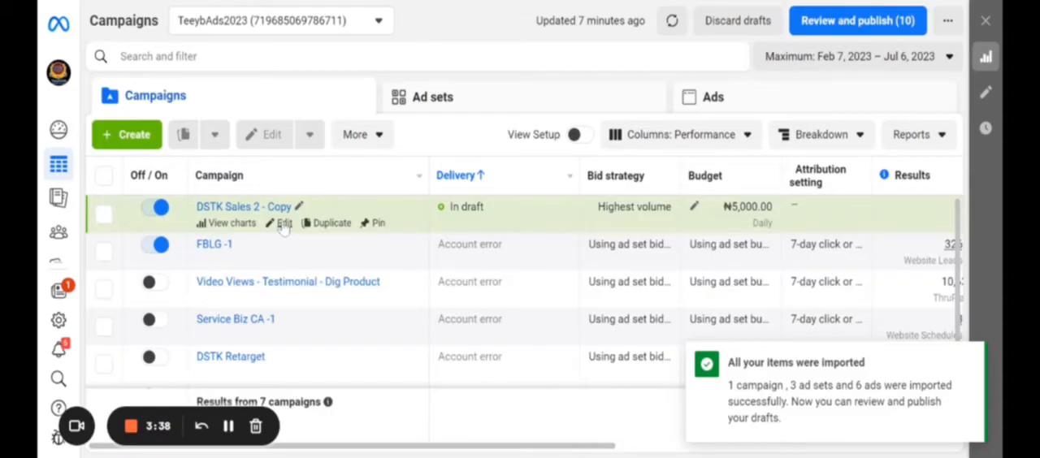
Open the imported DSTK Sales 2 - Copy campaign for editing and review the conversion settings of its first ad set
{"action": "left_click", "coordinate": [282, 223]}
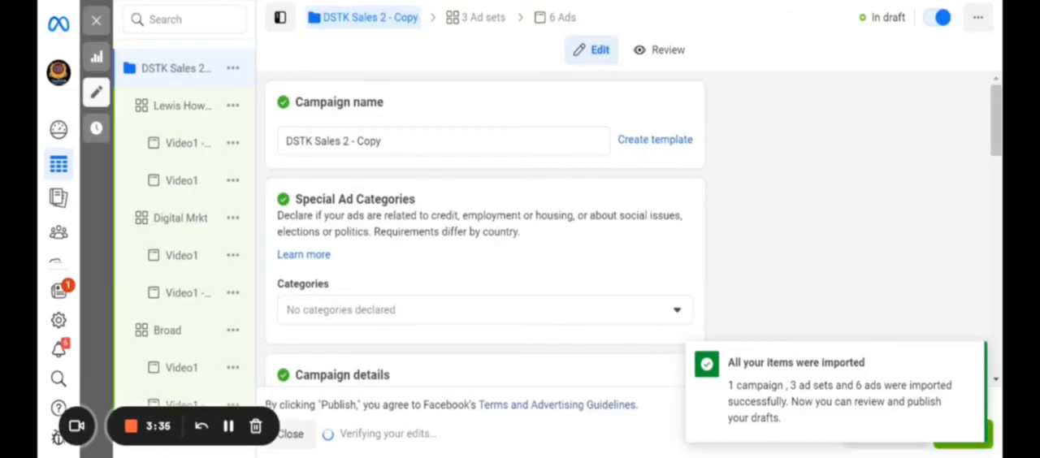
{"action": "left_click", "coordinate": [182, 106]}
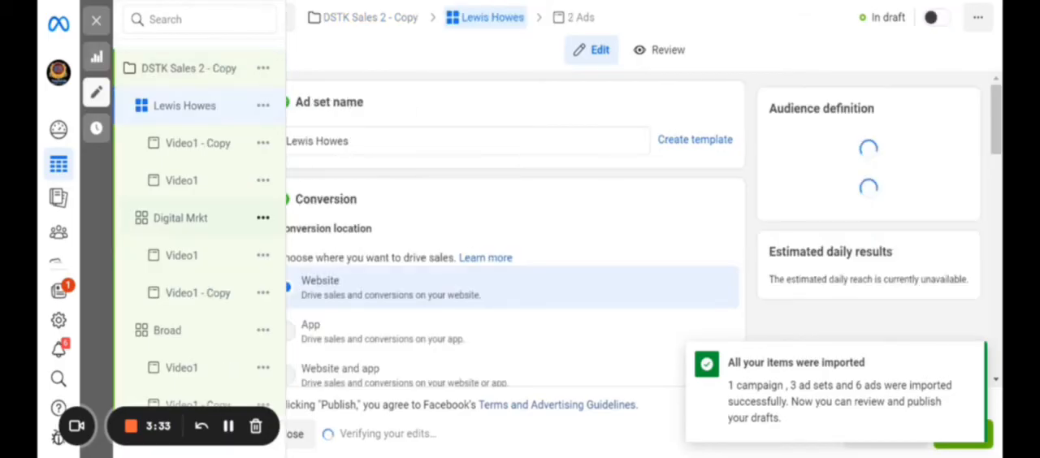
{"action": "scroll", "coordinate": [512, 244], "scroll_direction": "down", "scroll_amount": 5}
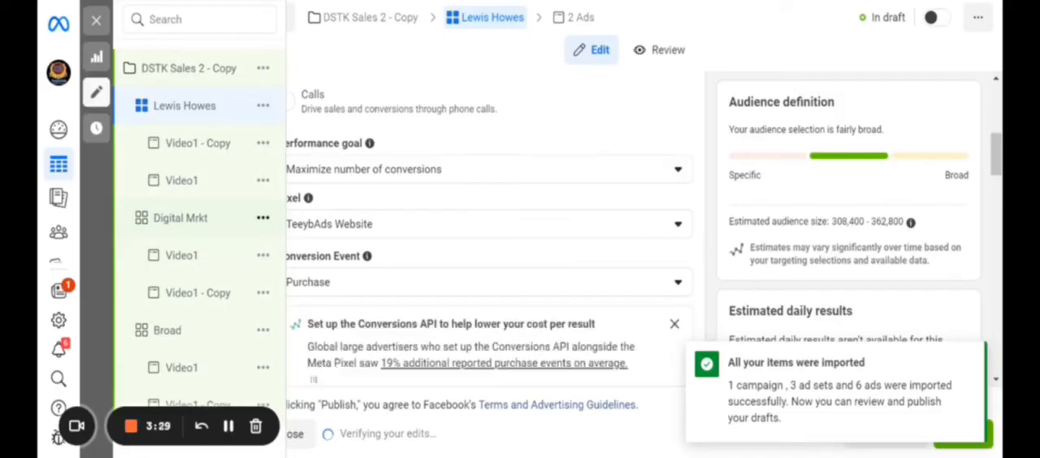
{"action": "scroll", "coordinate": [490, 228], "scroll_direction": "down", "scroll_amount": 3}
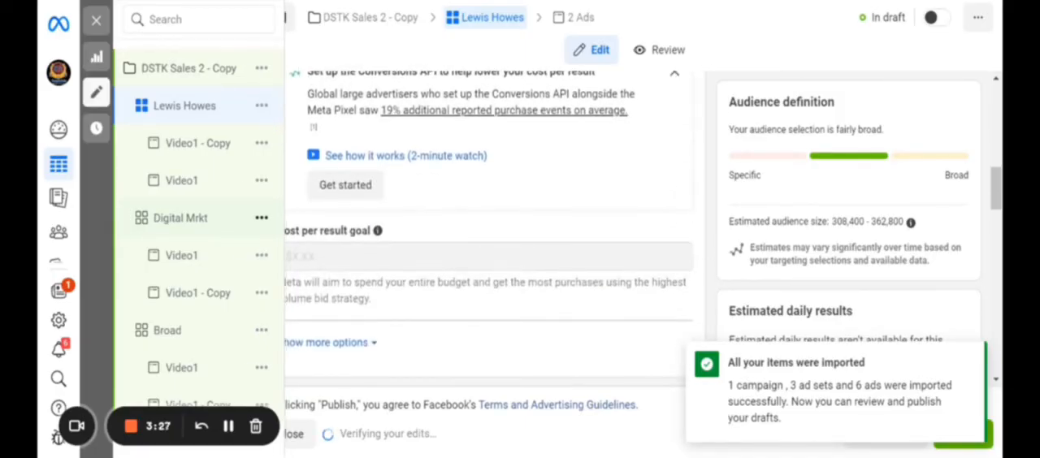
{"action": "scroll", "coordinate": [485, 244], "scroll_direction": "up", "scroll_amount": 1}
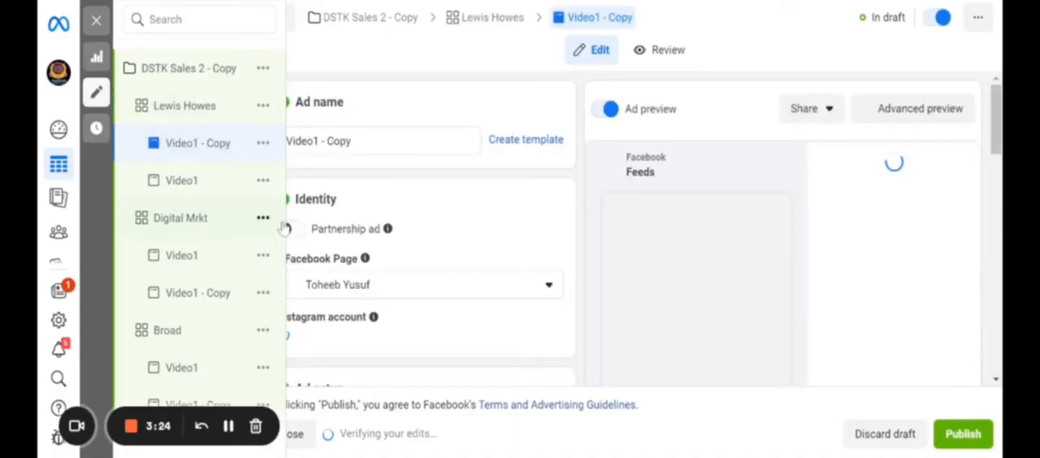
Review the identity, ad setup, primary text, headline and preview of the Video1 - Copy ad in the first ad set
{"action": "scroll", "coordinate": [430, 236], "scroll_direction": "down", "scroll_amount": 1}
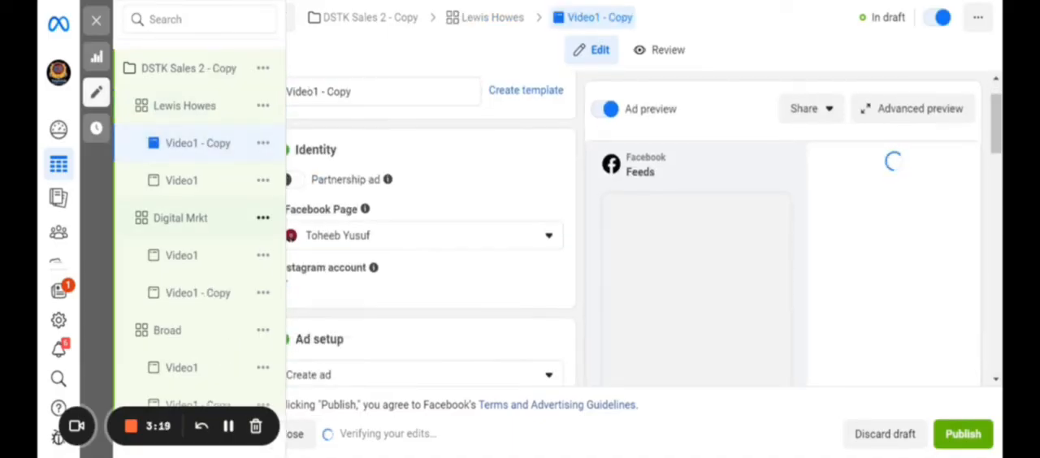
{"action": "scroll", "coordinate": [431, 236], "scroll_direction": "down", "scroll_amount": 4}
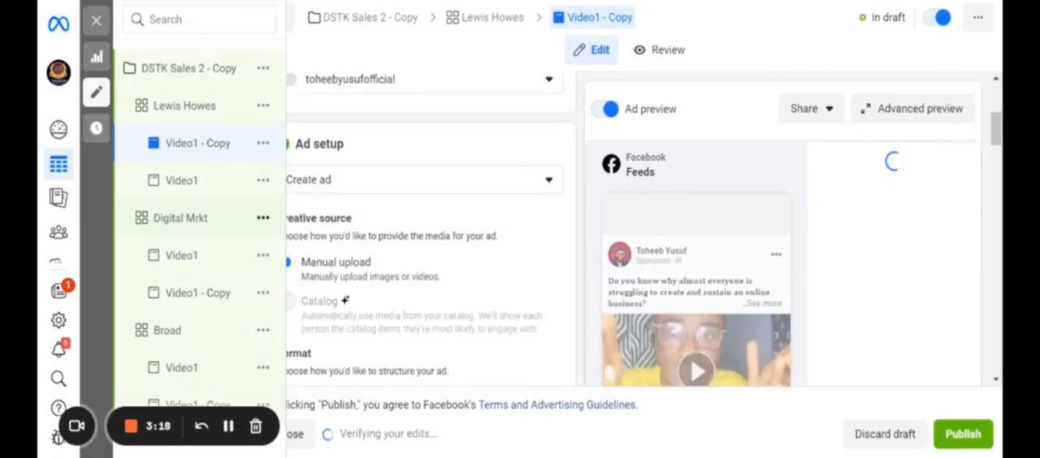
{"action": "scroll", "coordinate": [430, 236], "scroll_direction": "down", "scroll_amount": 15}
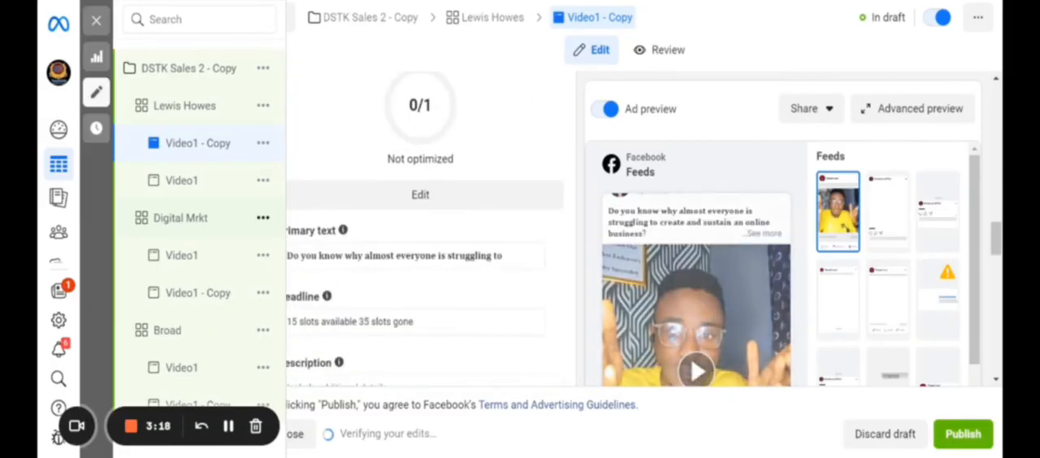
{"action": "scroll", "coordinate": [431, 235], "scroll_direction": "up", "scroll_amount": 18}
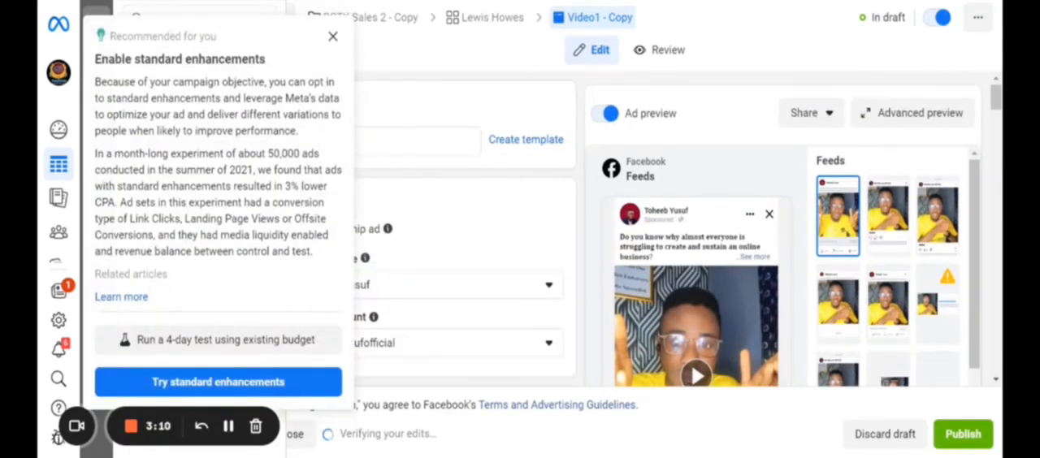
Dismiss the standard enhancements recommendation and close the editor without publishing the drafts, returning to the campaign list
{"action": "left_click", "coordinate": [332, 36]}
{"action": "left_click", "coordinate": [96, 19]}
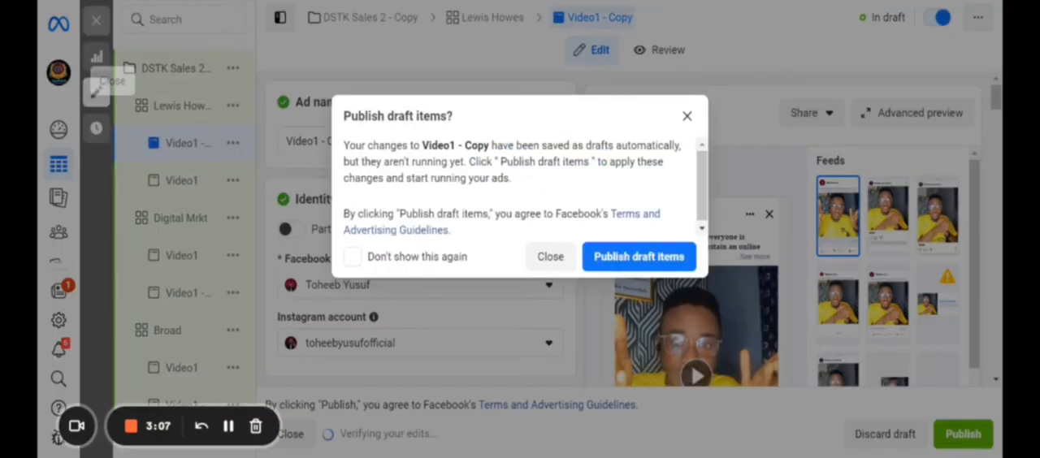
{"action": "left_click", "coordinate": [548, 253]}
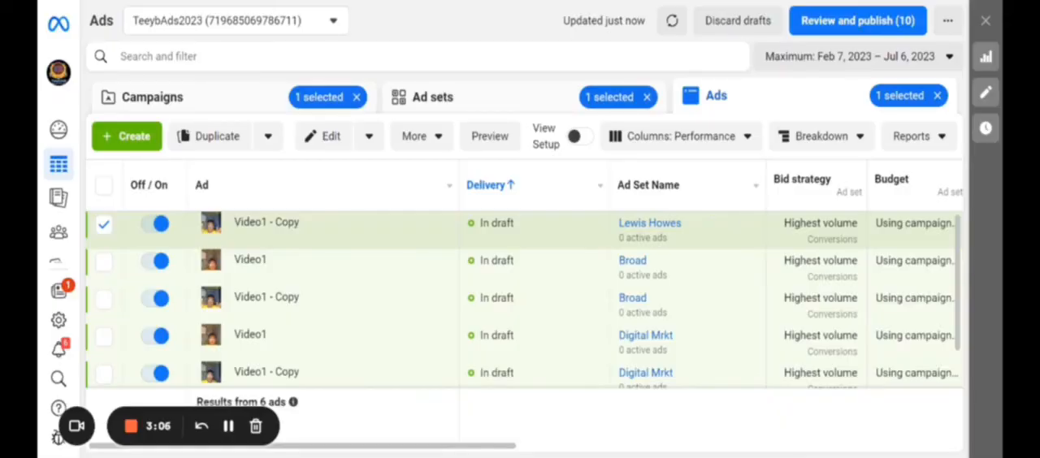
{"action": "left_click", "coordinate": [152, 97]}
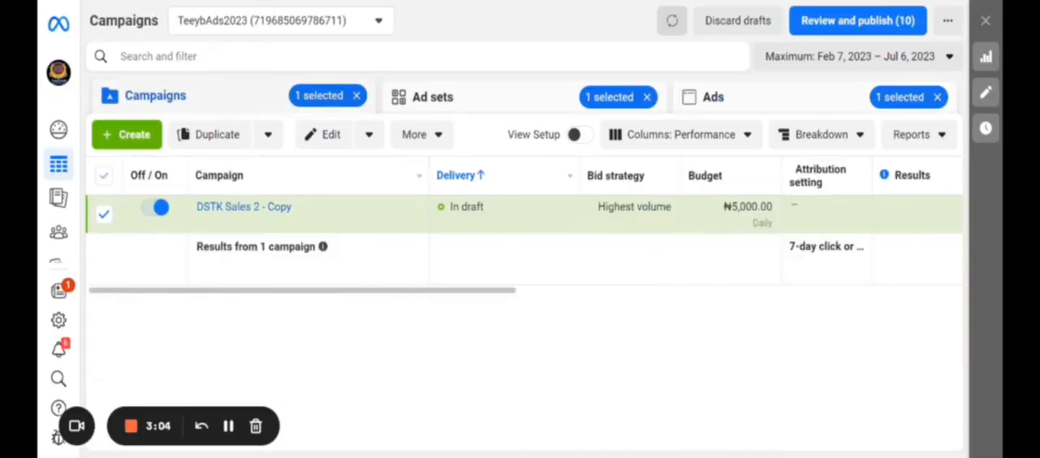